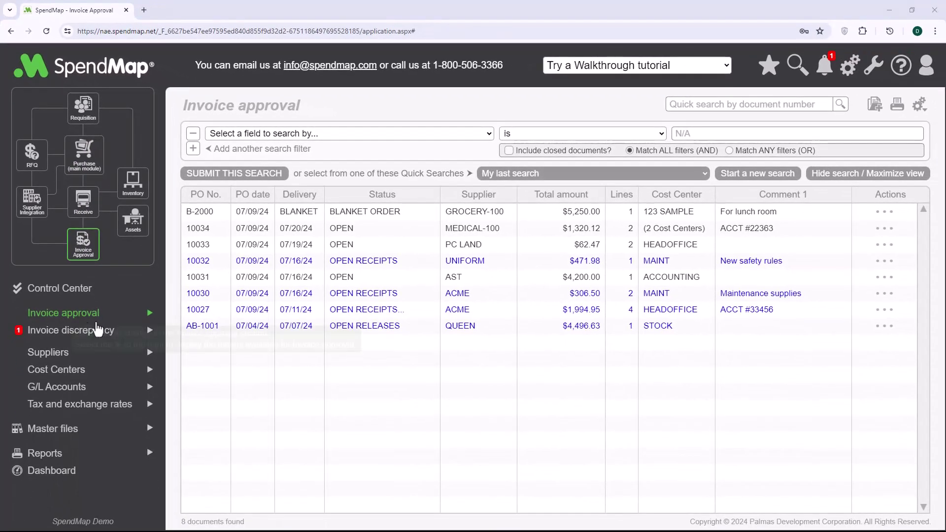
Step: Open the four-line ACME order for quick invoice processing, include all its receipts on the invoice, and exclude the USB flash drive receipt
left_click(216, 315)
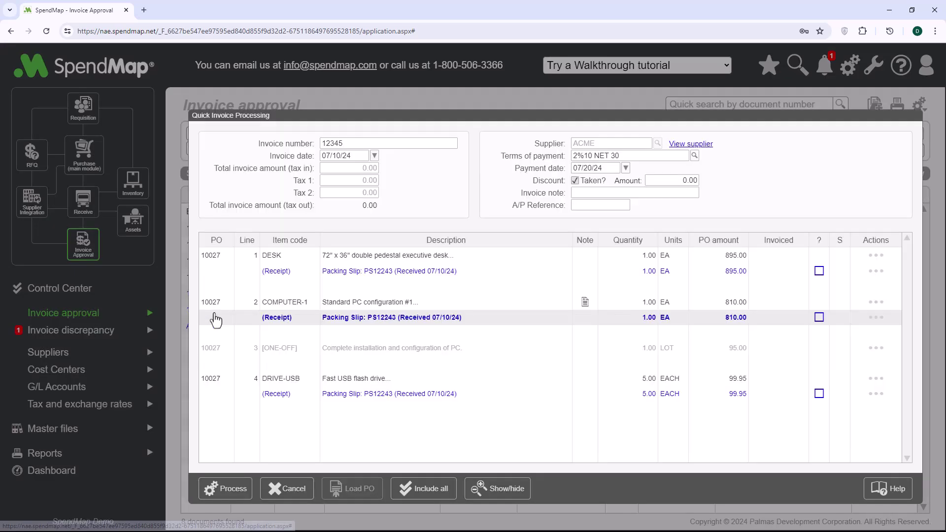
mouse_move(216, 320)
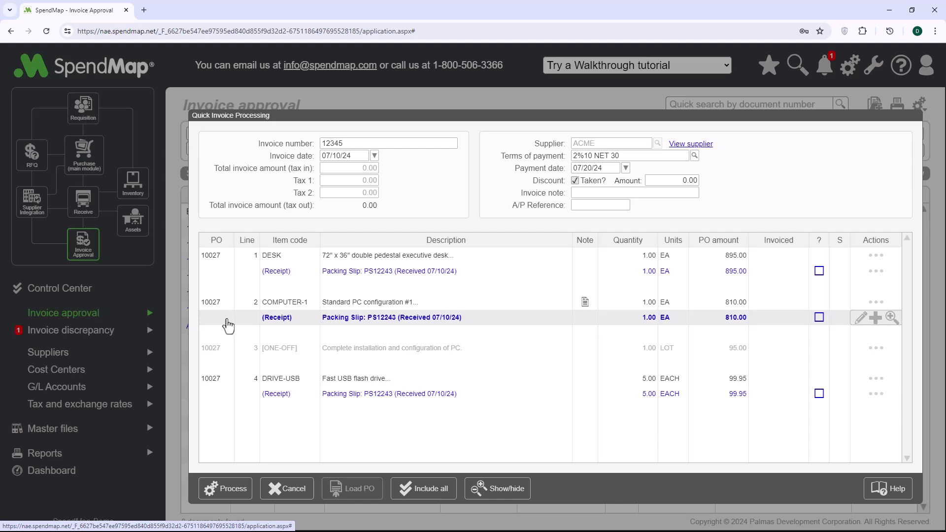
left_click(819, 318)
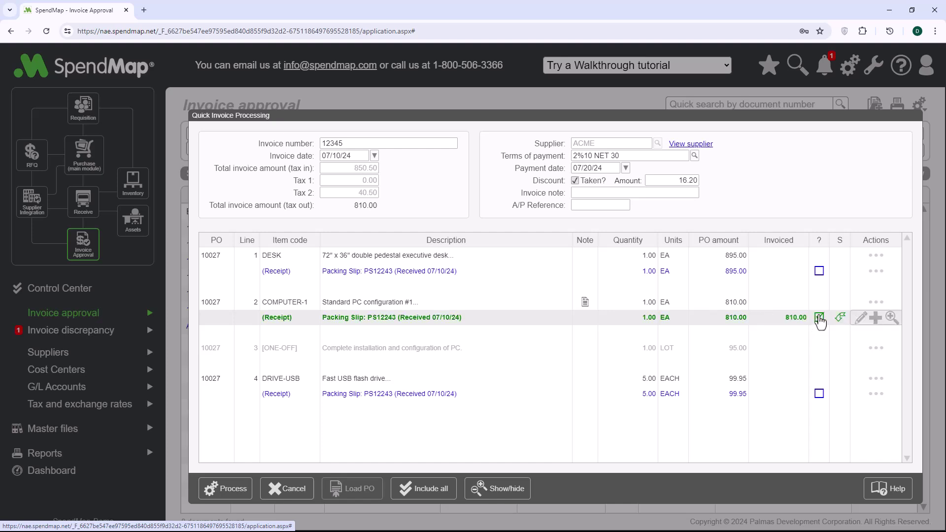
left_click(819, 271)
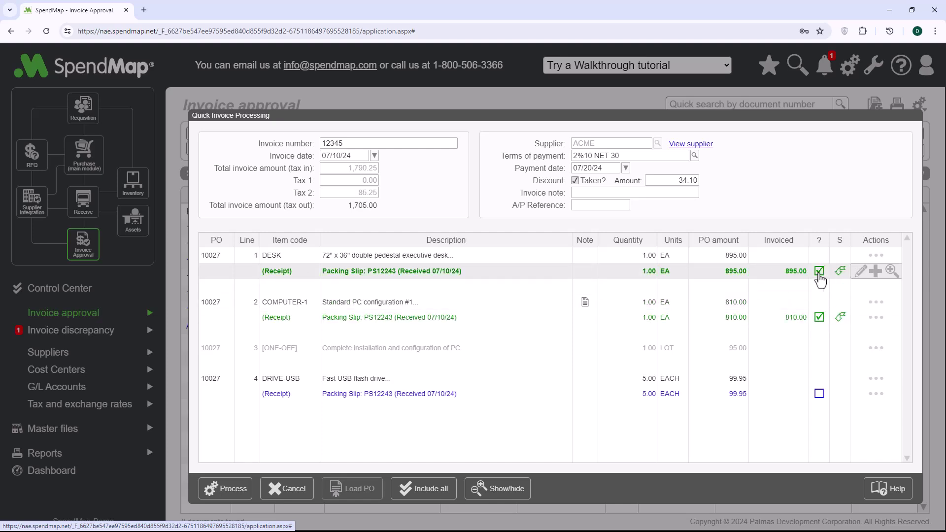
left_click(437, 501)
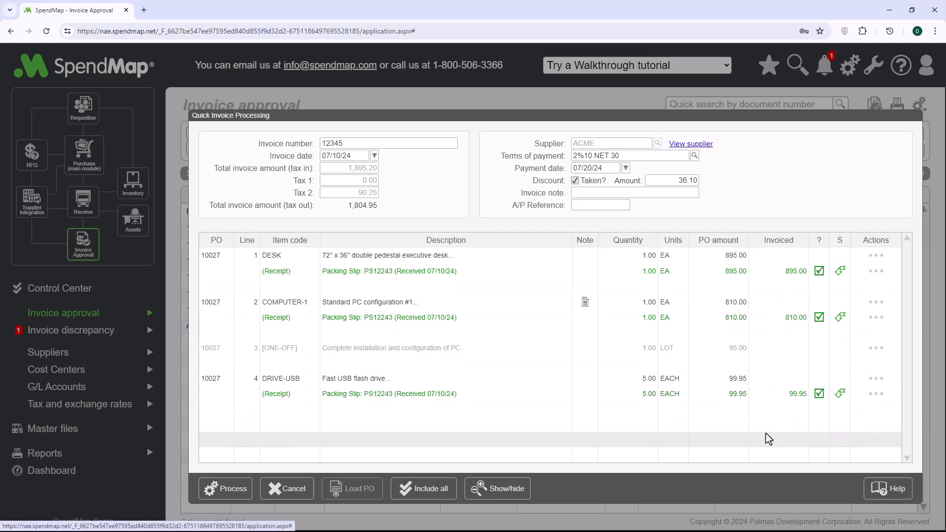
left_click(819, 395)
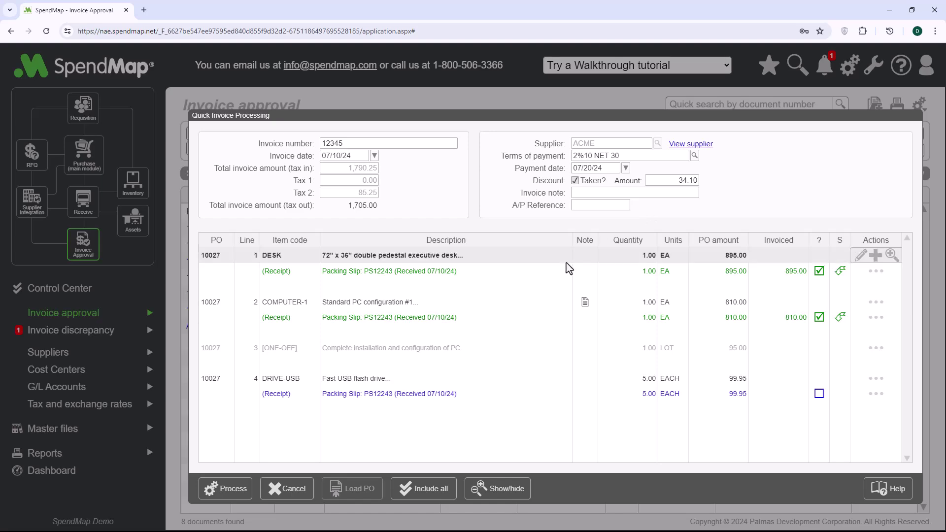
Step: Set the COMPUTER-1 receipt's invoiced amount before tax to 900 and save it for approval with the comment "New prices perhaps??"
double_click(477, 323)
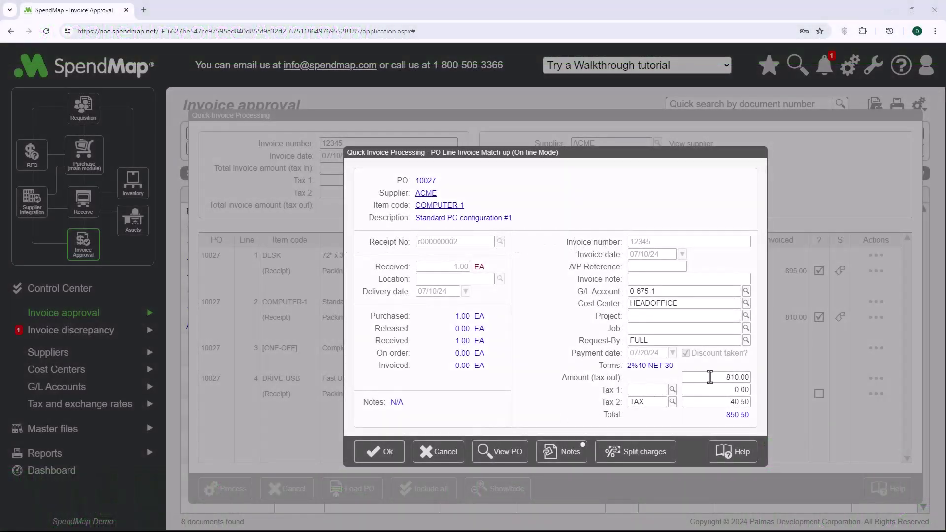
left_click(710, 377)
type("900")
left_click(710, 389)
left_click(713, 402)
left_click(399, 462)
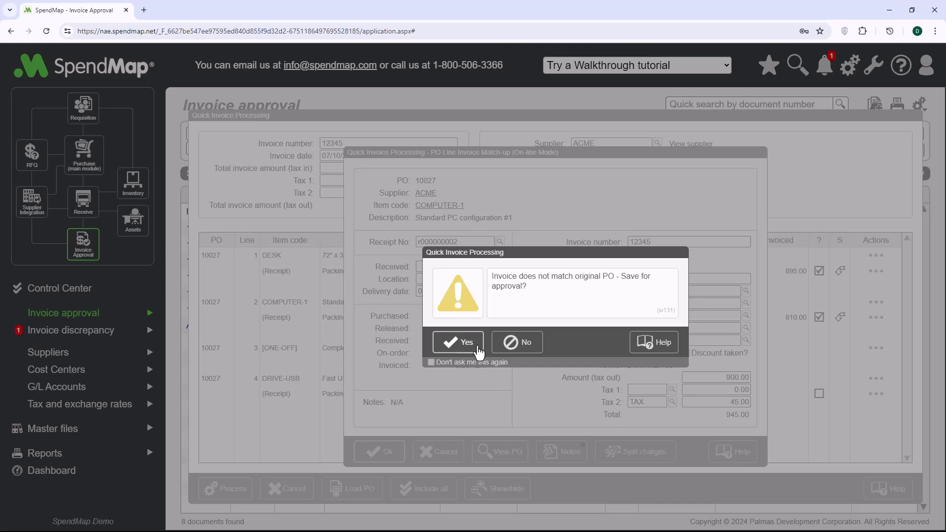
left_click(461, 342)
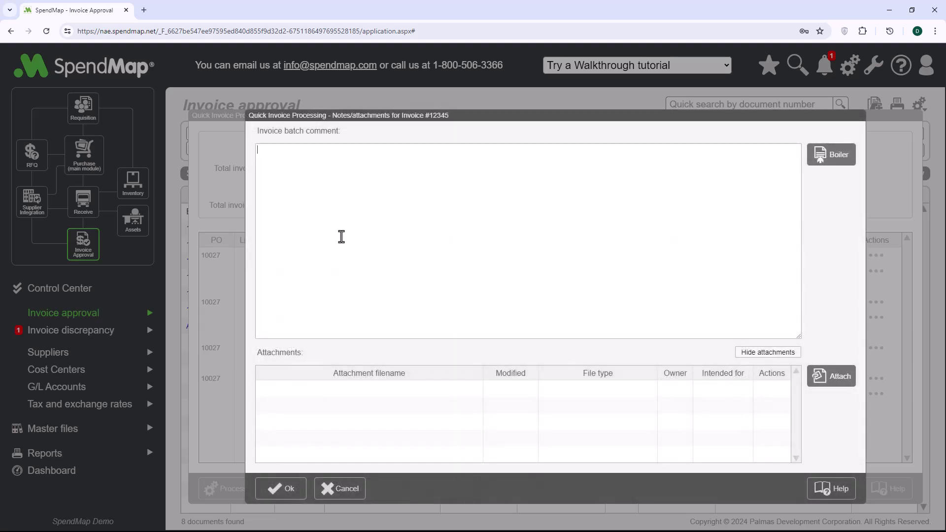
type("New prices perhaps??")
left_click(294, 497)
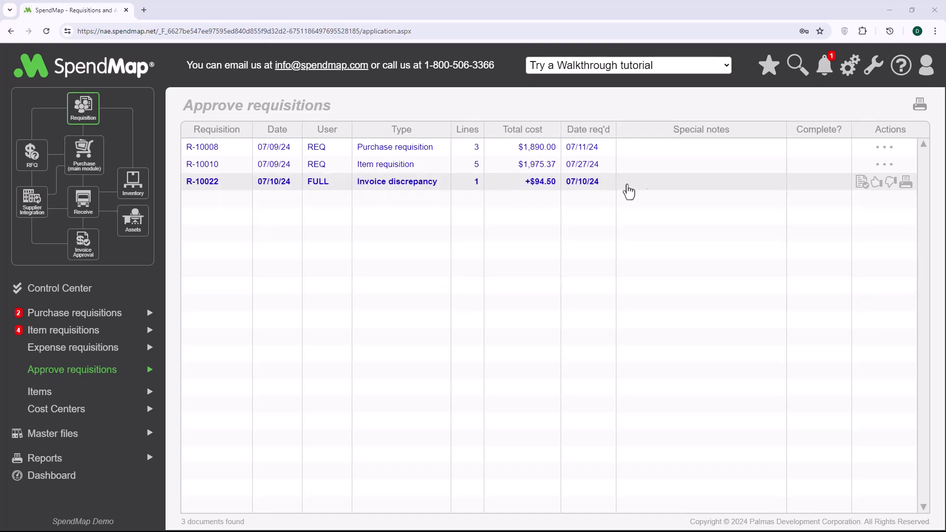
Step: Approve the invoice discrepancy in the list of requisitions awaiting approval
left_click(877, 183)
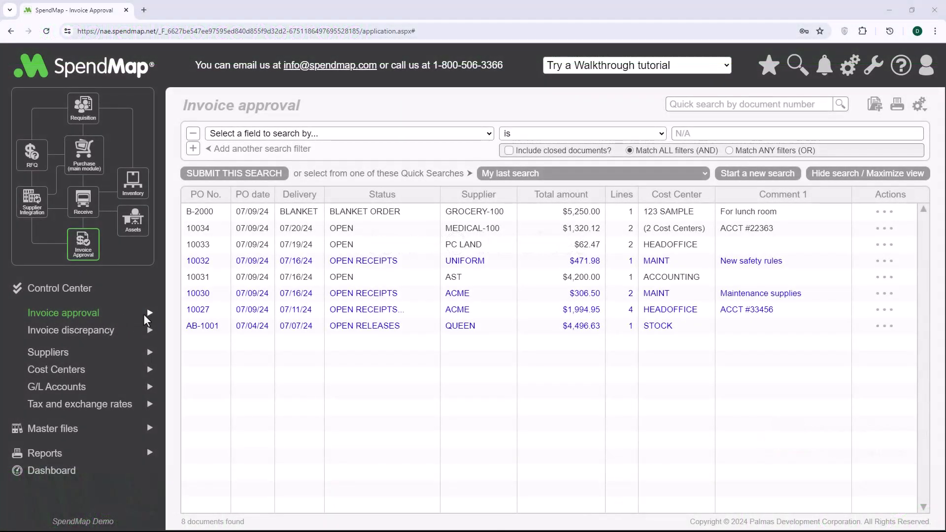
Step: Add a new invoice in the Non-PO Invoice Work Area with invoice number 223244 and invoice date 07/10/24
mouse_move(146, 314)
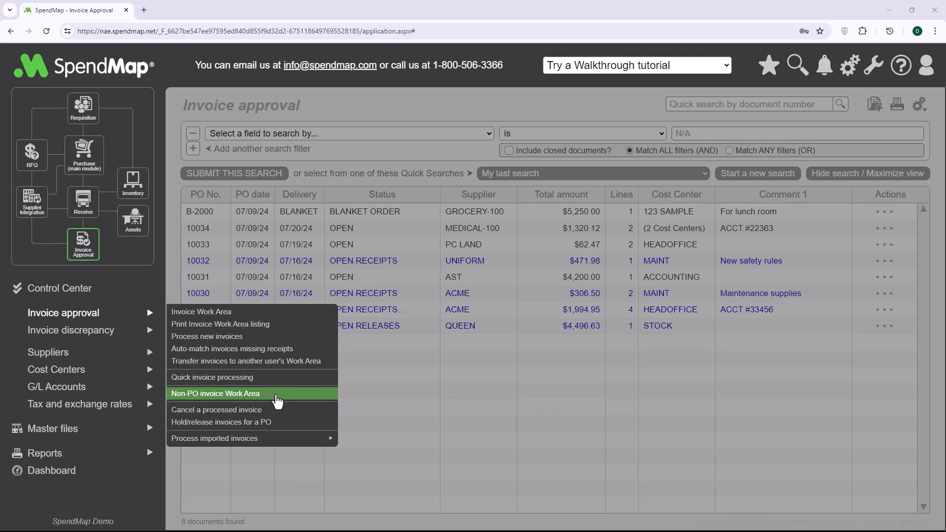
left_click(277, 396)
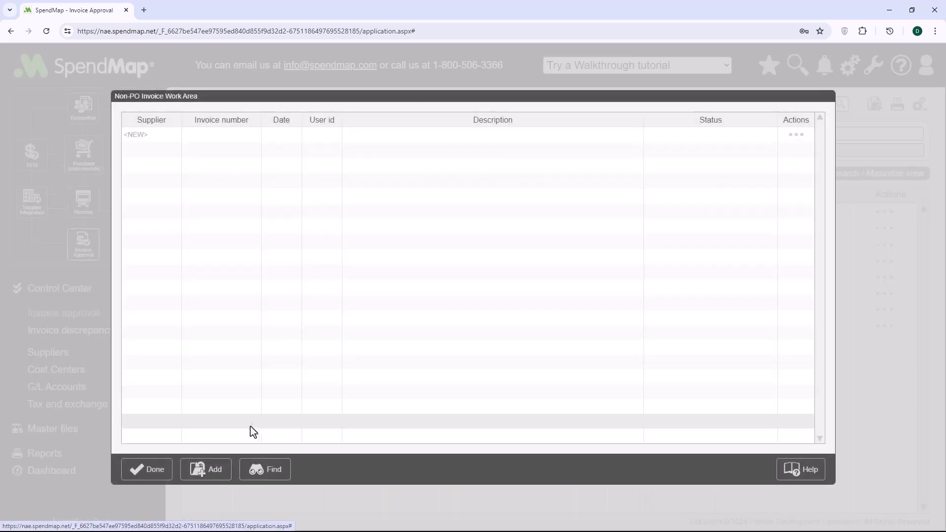
left_click(215, 469)
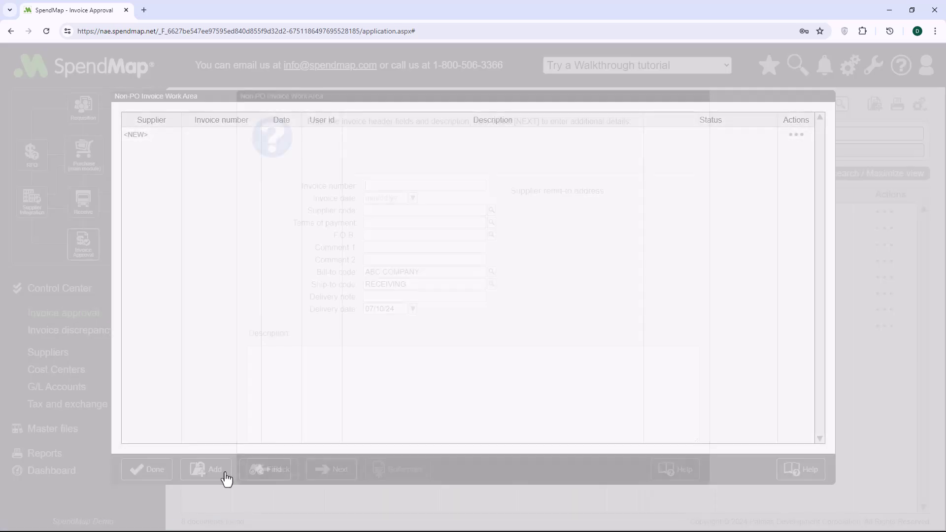
type("223244")
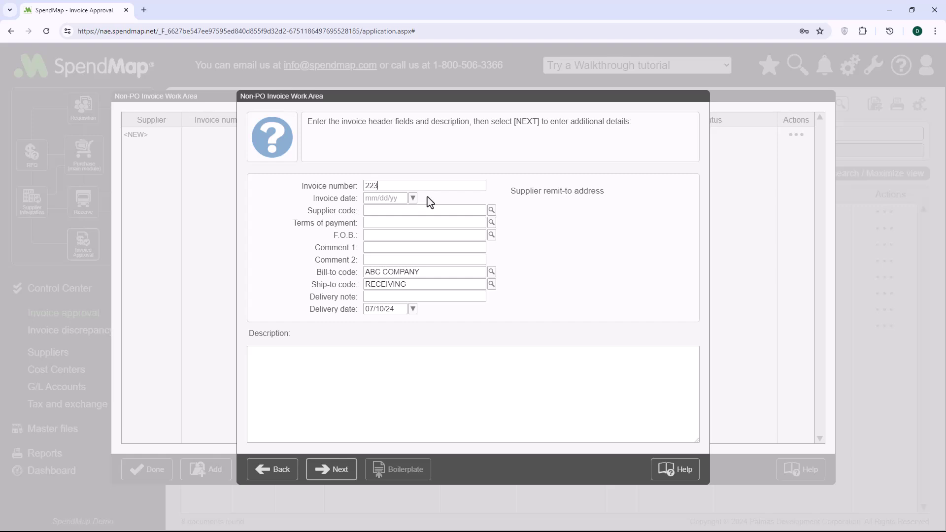
left_click(413, 198)
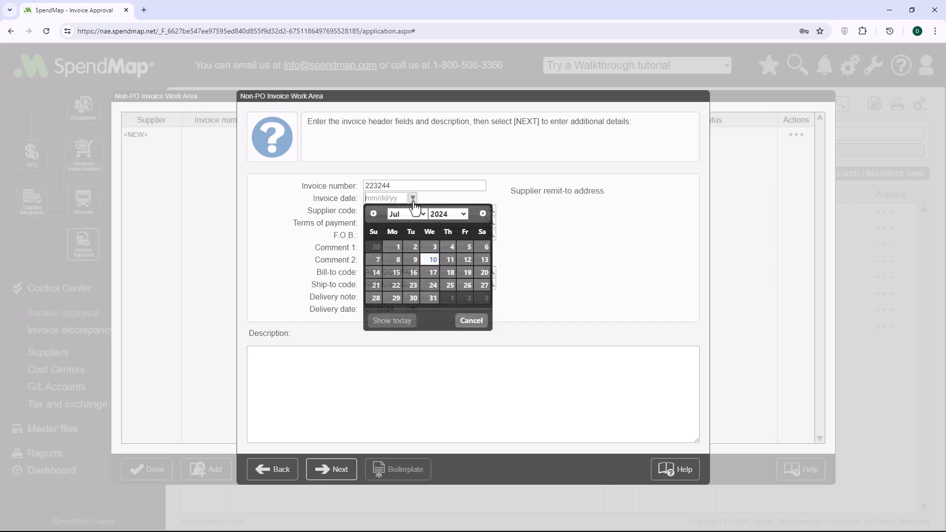
left_click(429, 257)
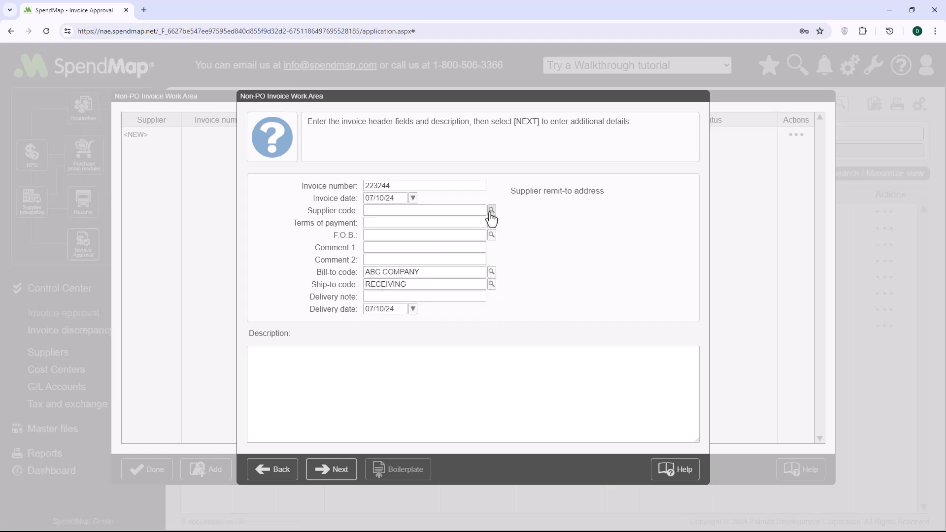
Step: Assign supplier LANDLORD to the invoice, describe it as "Rent for offsite storage unit." and continue to the additional details
left_click(491, 210)
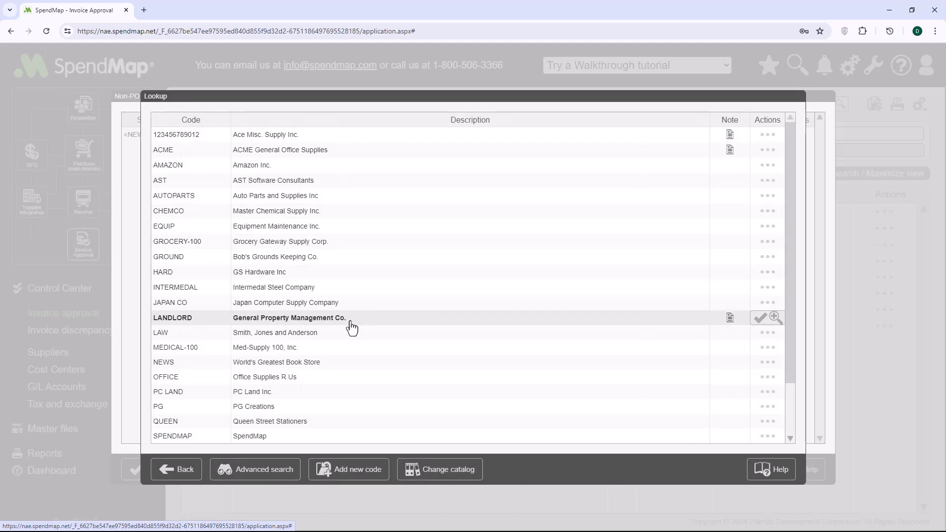
left_click(350, 323)
left_click(323, 380)
type("Rent for offsite storage unit.")
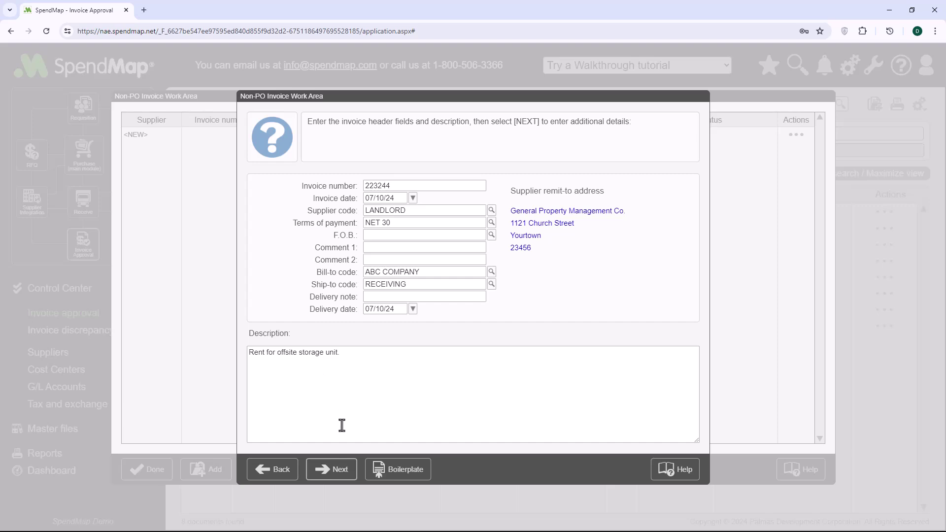
left_click(344, 477)
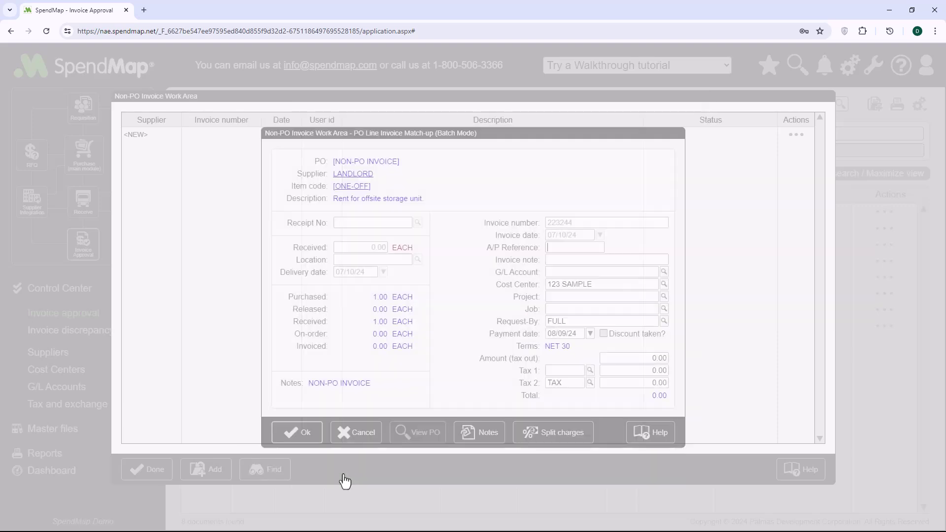
Step: Charge the non-PO invoice to the Rent G/L account and set its amount before tax to 12,500
left_click(663, 272)
left_click(390, 228)
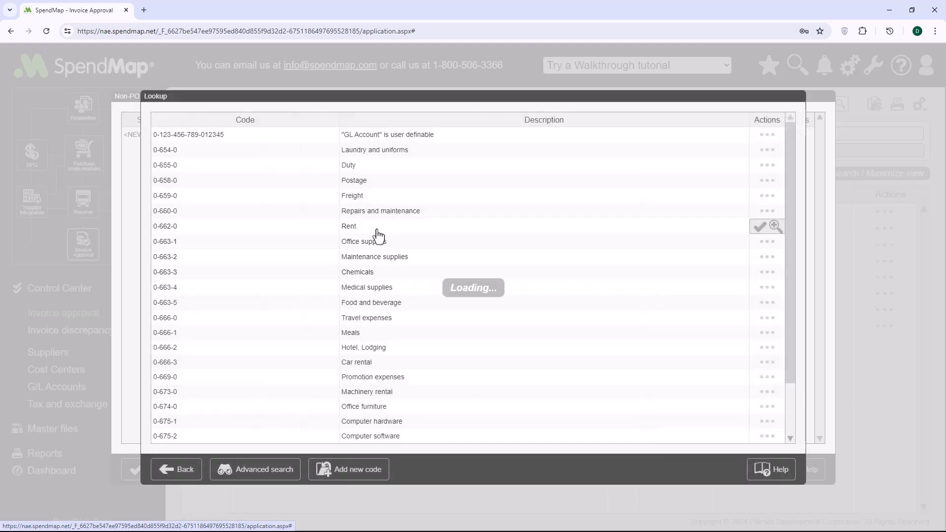
left_click(620, 358)
type("12,")
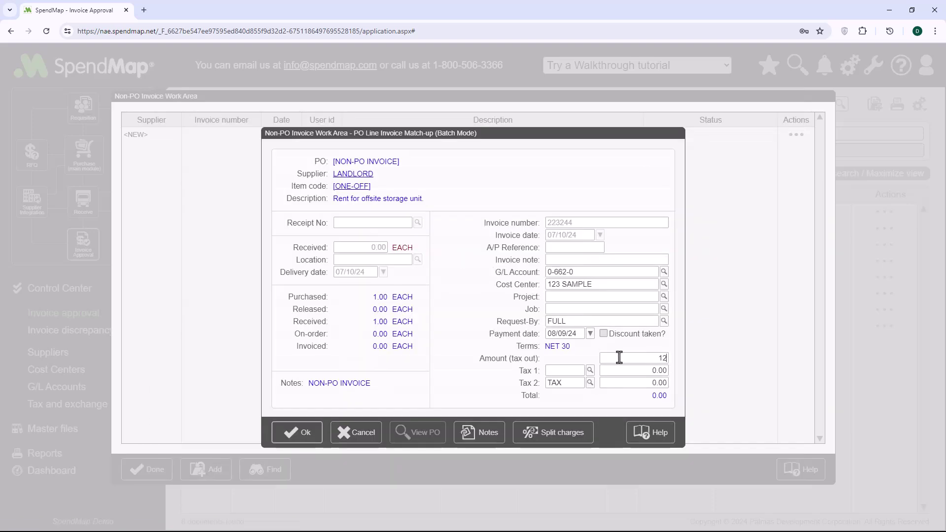
type("500")
key("Tab")
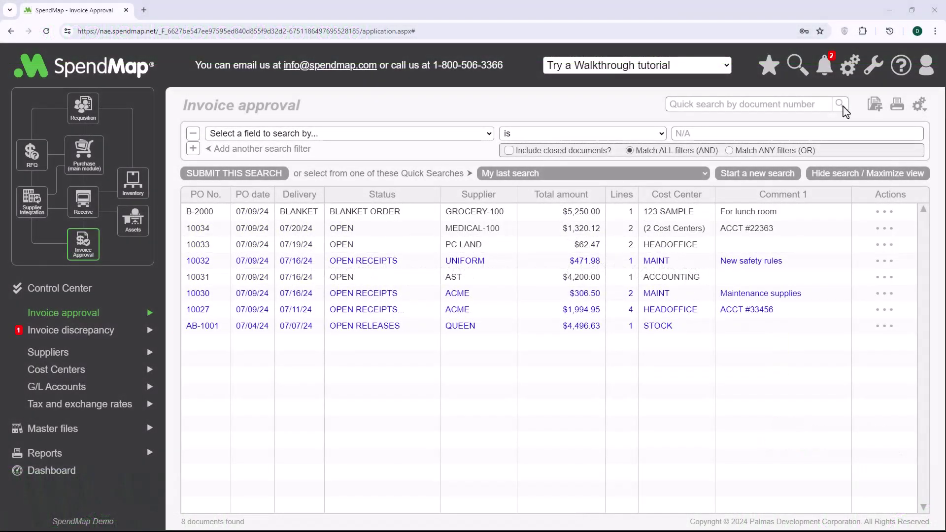
left_click(856, 71)
mouse_move(715, 118)
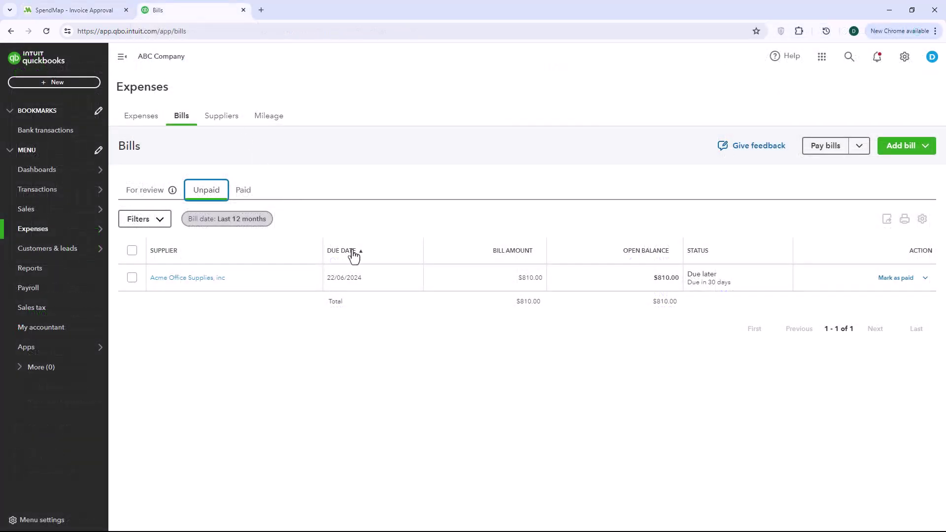
Step: Open the unpaid $810.00 Acme Office Supplies bill in QuickBooks and start a payment for it
left_click(390, 287)
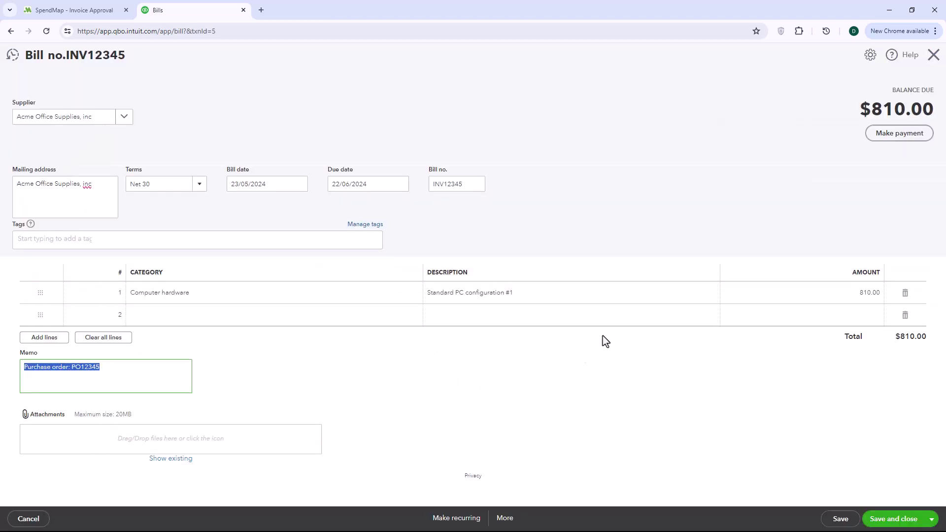
left_click(898, 140)
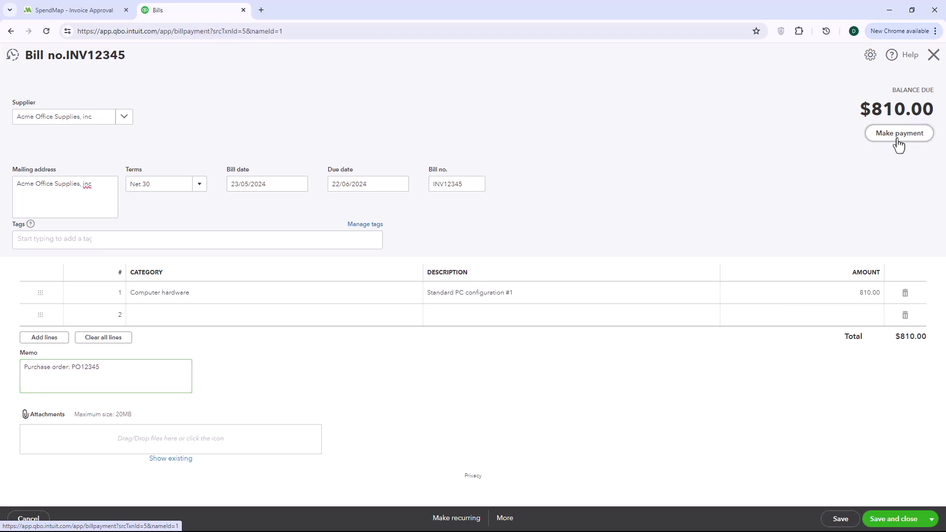